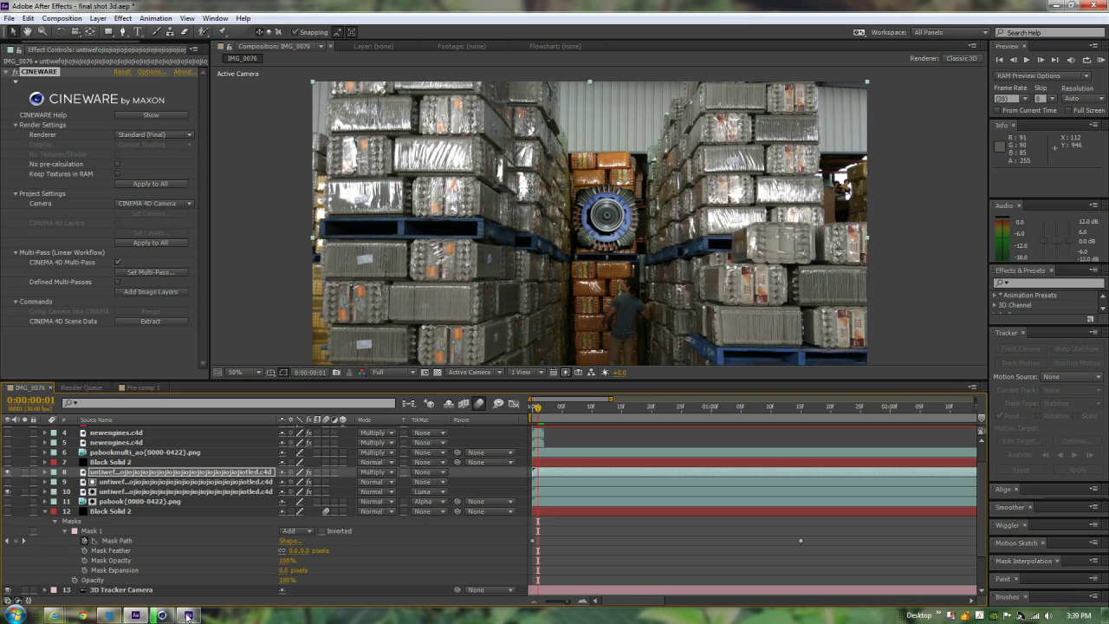
# - Switch to the draft.aep project and step through the final composition from its start to 0:00:15:14
pyautogui.moveTo(189, 615)
pyautogui.click(189, 615)
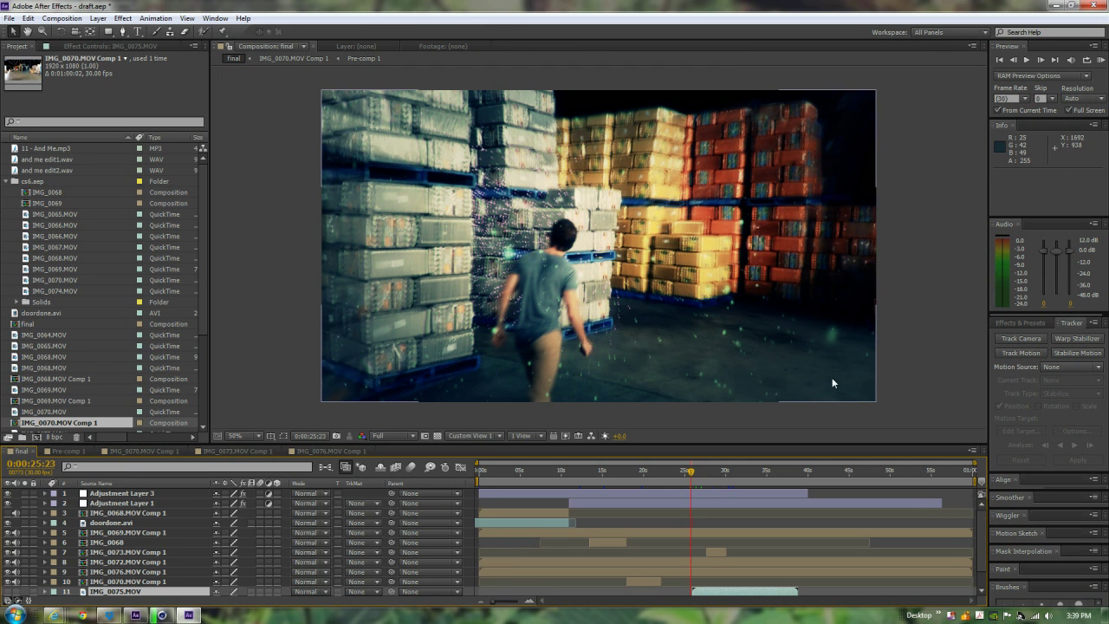
pyautogui.press('pageup')
pyautogui.press('pageup')
pyautogui.press('Home')
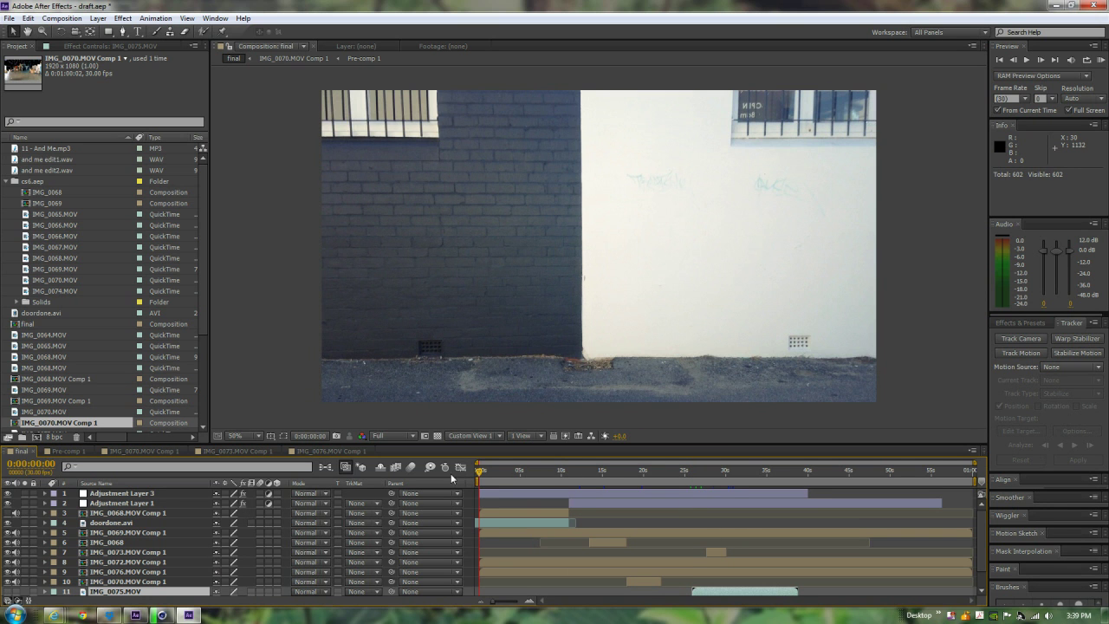
pyautogui.click(570, 473)
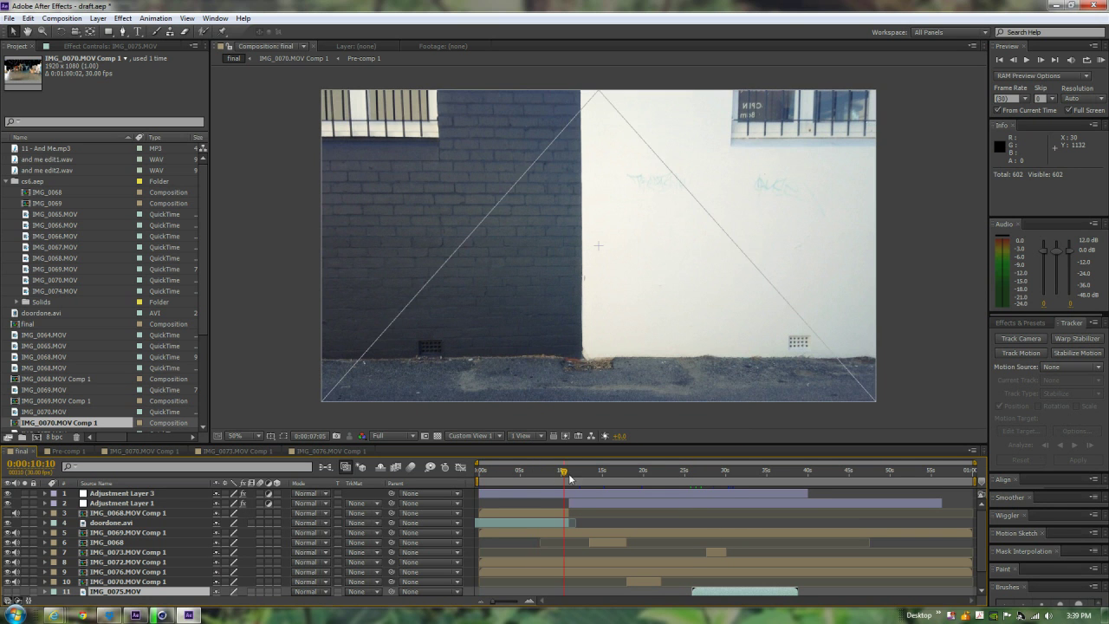
pyautogui.click(606, 478)
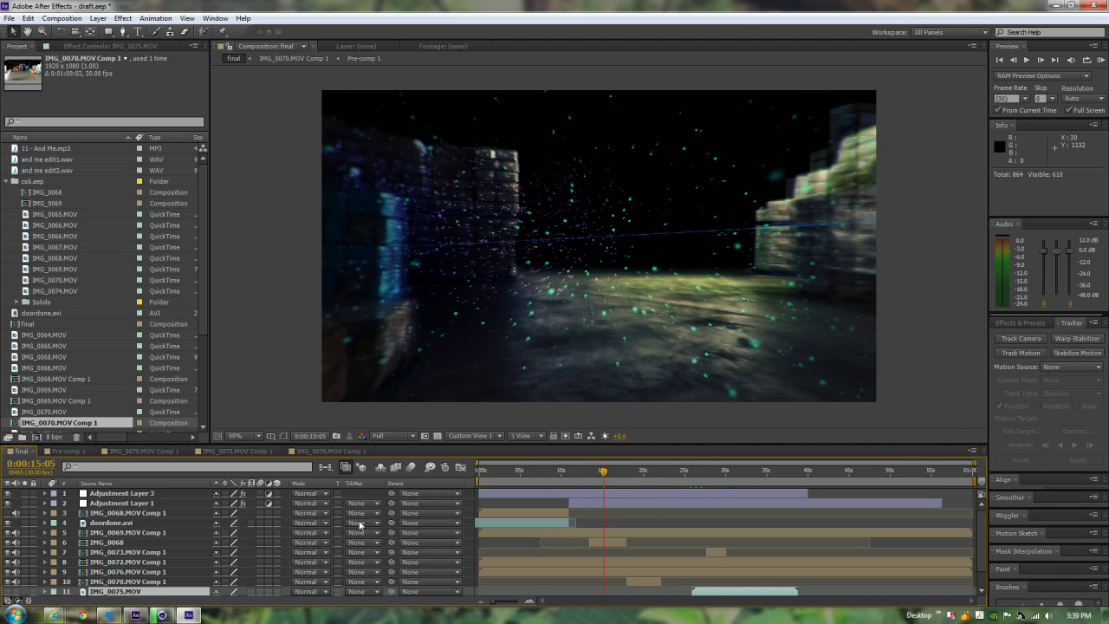
pyautogui.click(607, 475)
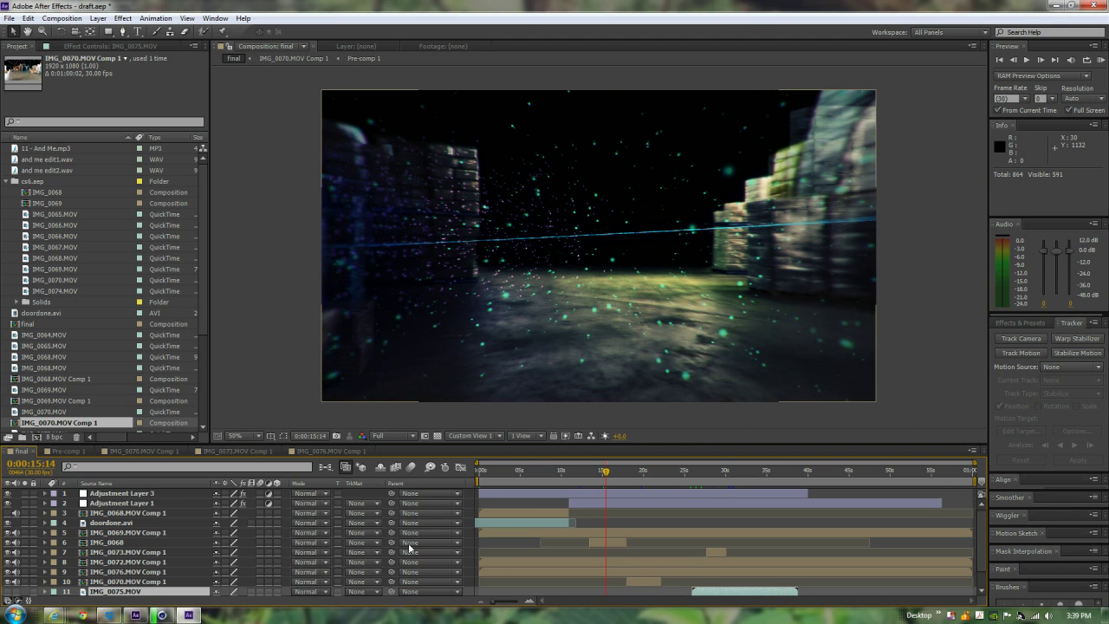
# - Open the IMG_0068 composition used at the current time of the final edit
pyautogui.click(121, 544)
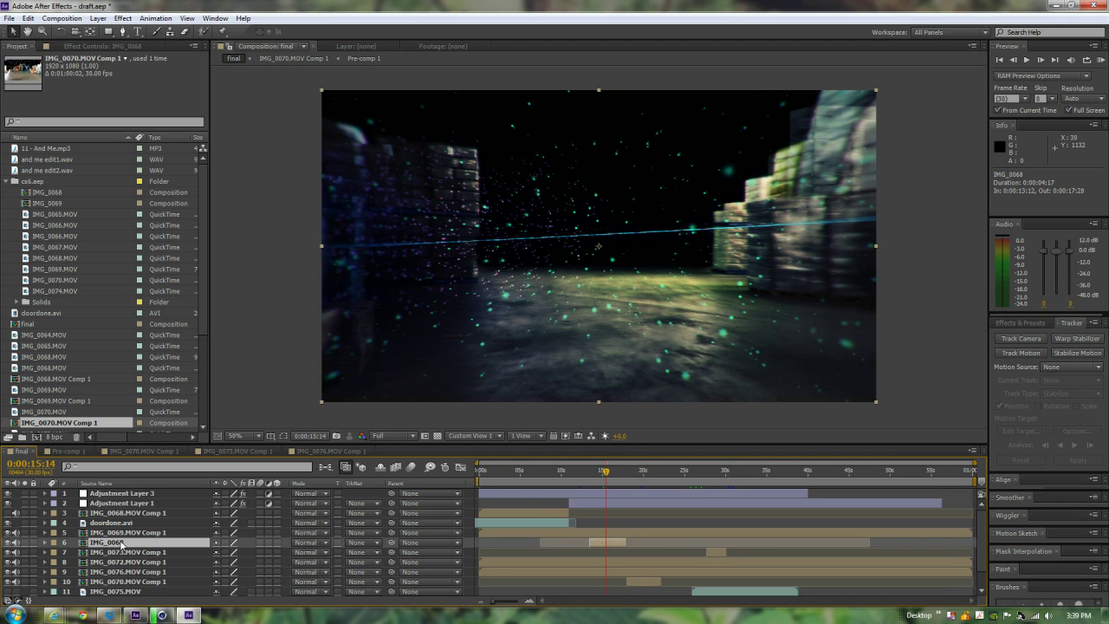
pyautogui.hotkey('shift', 'F3')
pyautogui.doubleClick(48, 191)
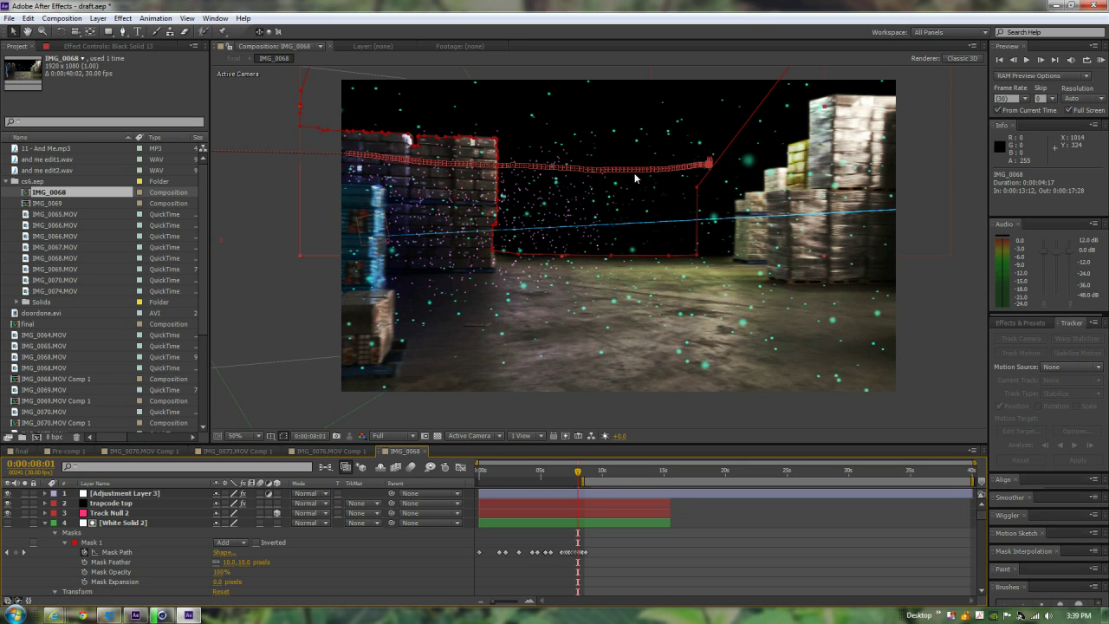
# - Find the masked Black Solid 13 layer in IMG_0068 and switch its visibility off and back on to compare the background
pyautogui.click(8, 504)
pyautogui.scroll(-1, 161, 502)
pyautogui.scroll(1, 162, 532)
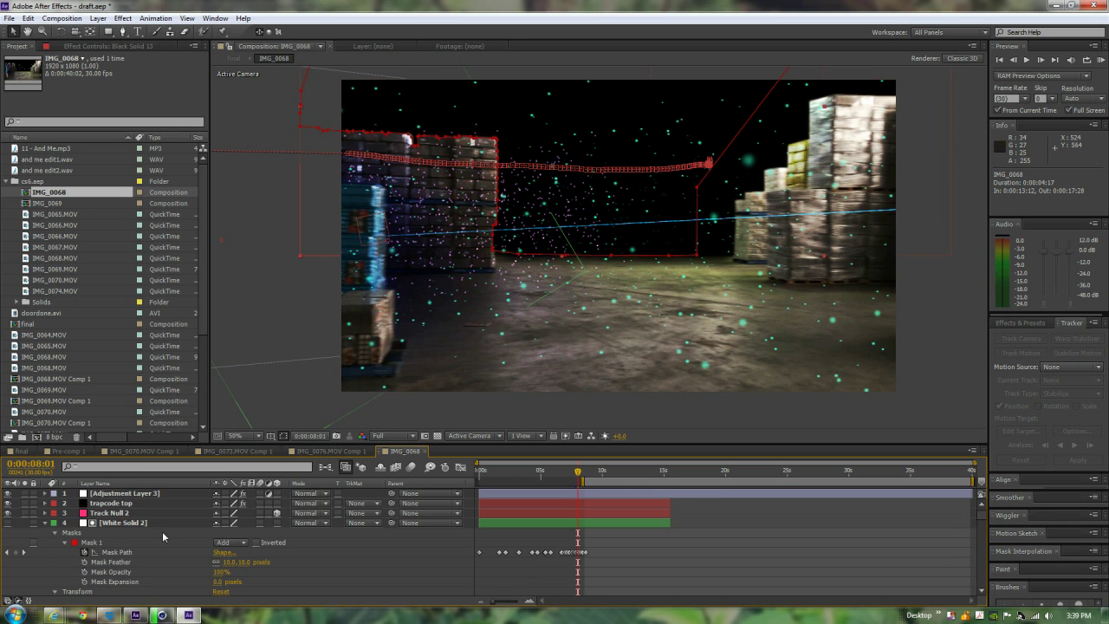
pyautogui.scroll(-5, 122, 526)
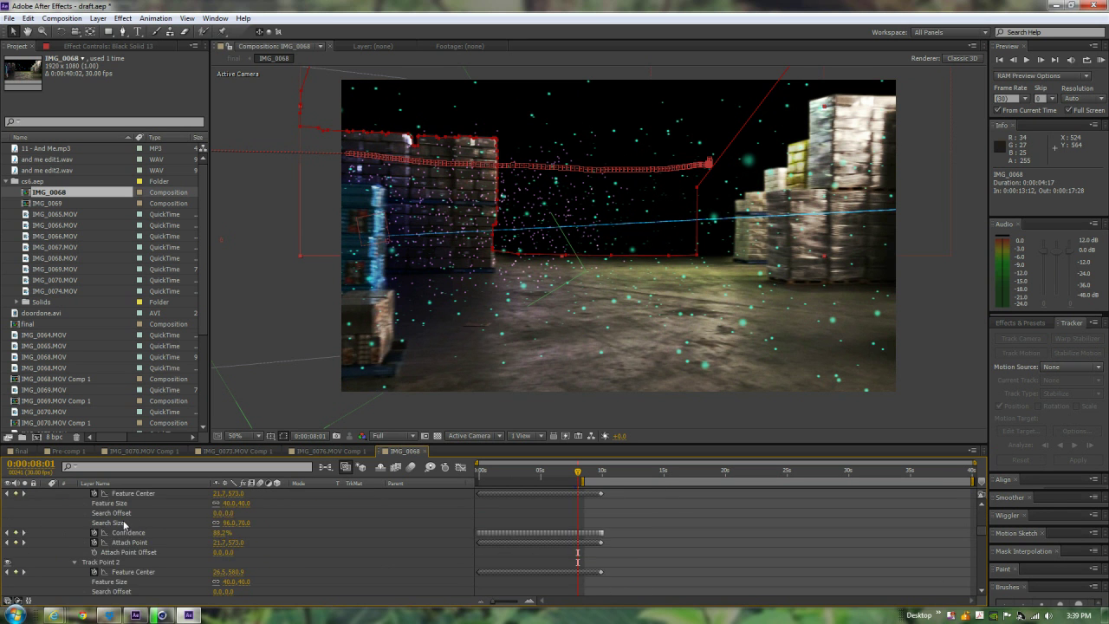
pyautogui.scroll(-4, 108, 516)
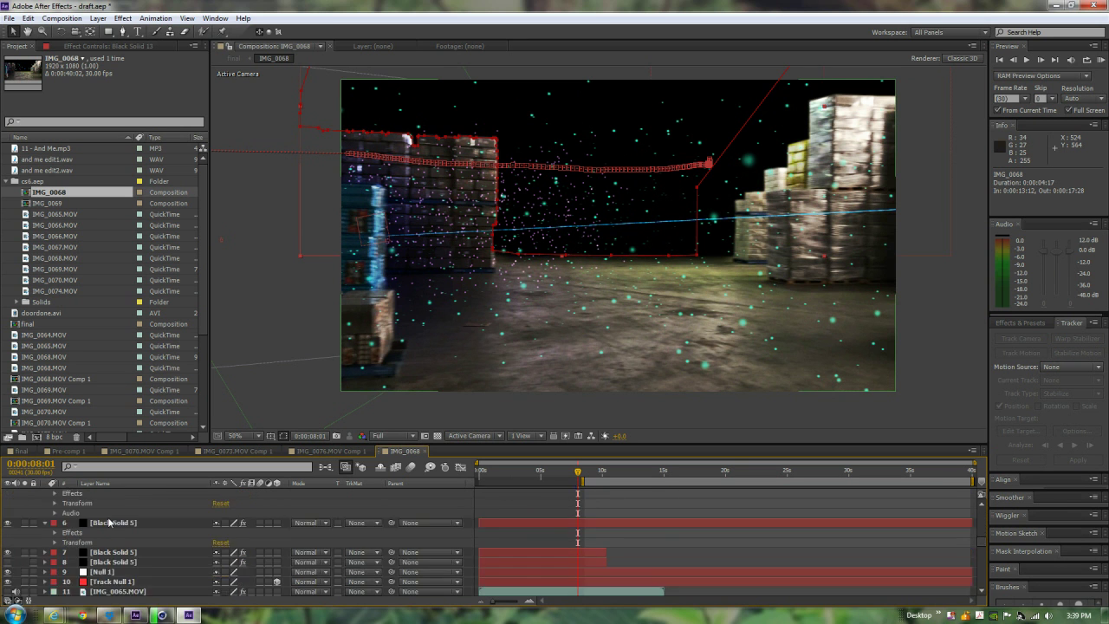
pyautogui.scroll(-8, 188, 523)
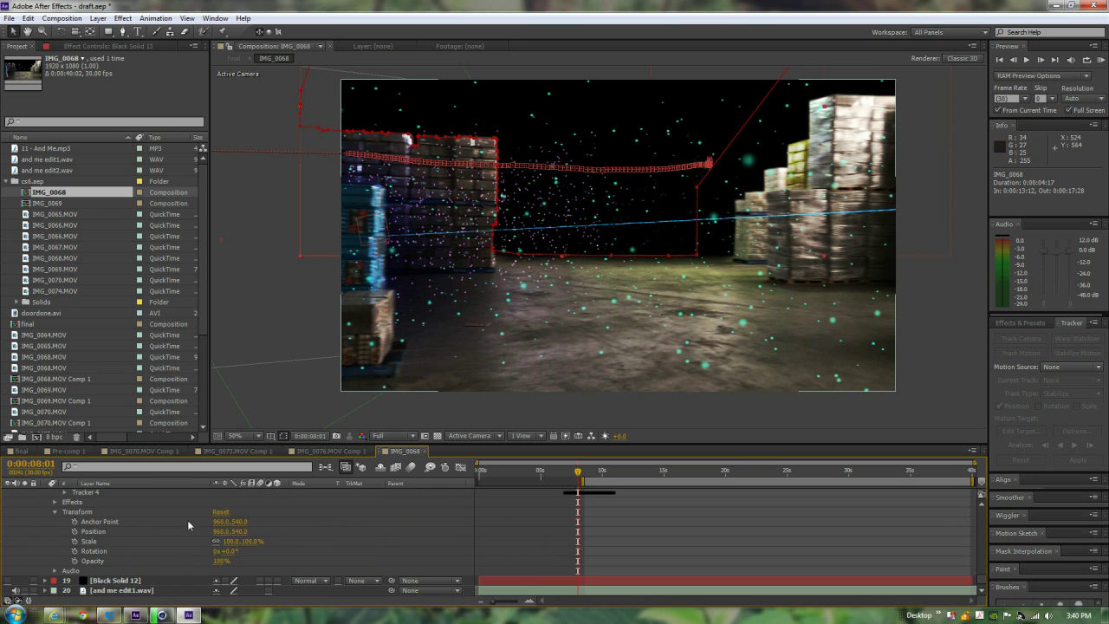
pyautogui.scroll(5, 188, 520)
pyautogui.click(131, 583)
pyautogui.scroll(-3, 130, 572)
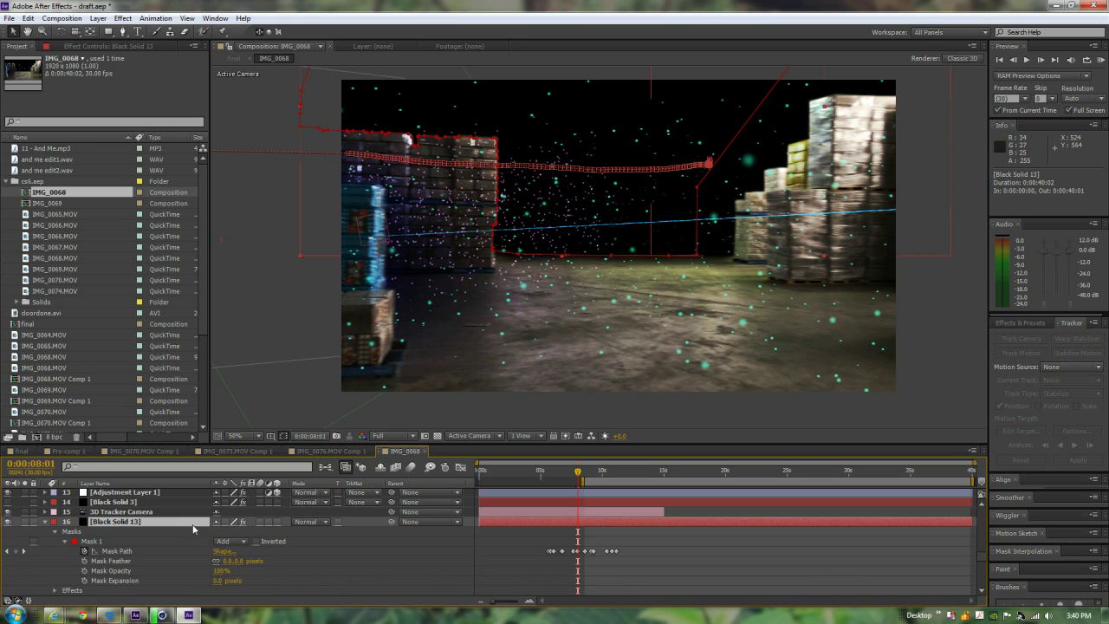
pyautogui.click(7, 522)
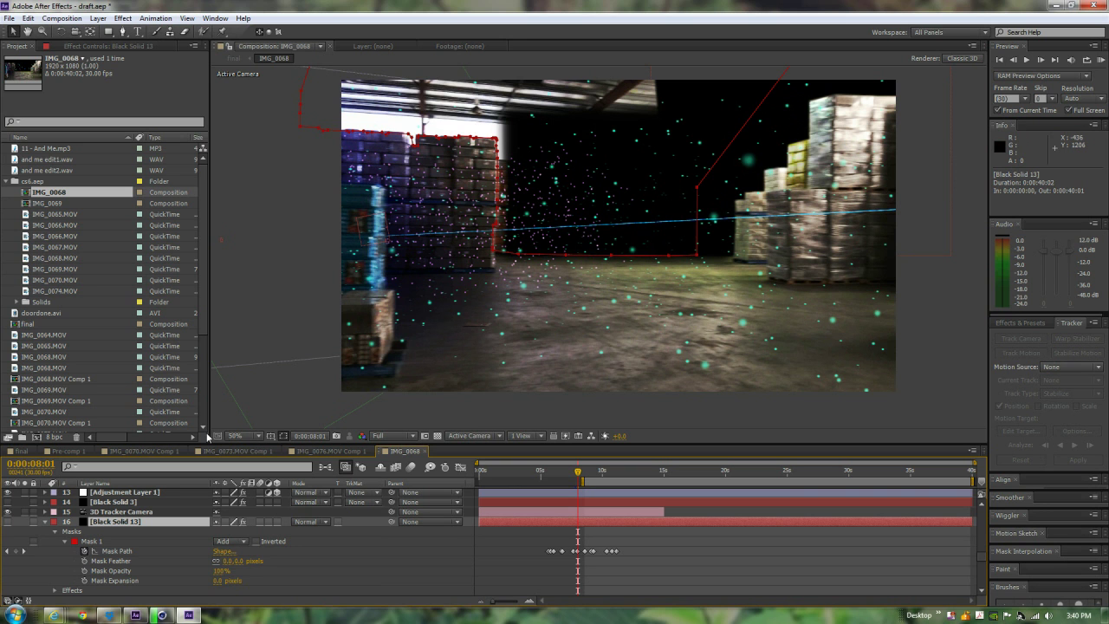
pyautogui.click(9, 523)
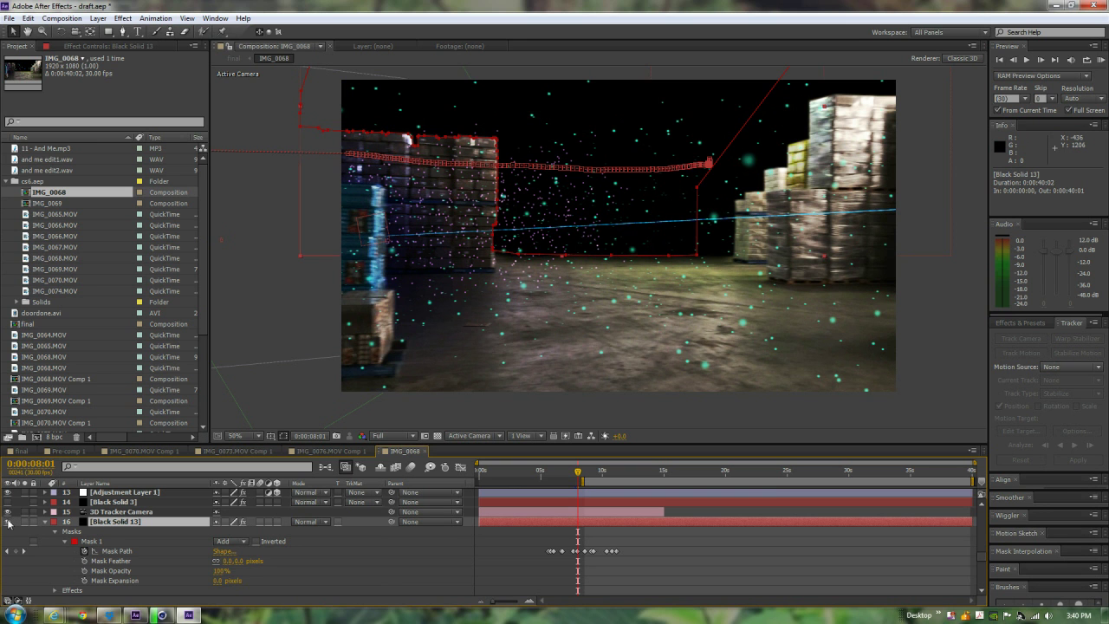
# - Expand the trapcode top layer and switch its visibility off and back on to compare the floating particles
pyautogui.scroll(8, 175, 518)
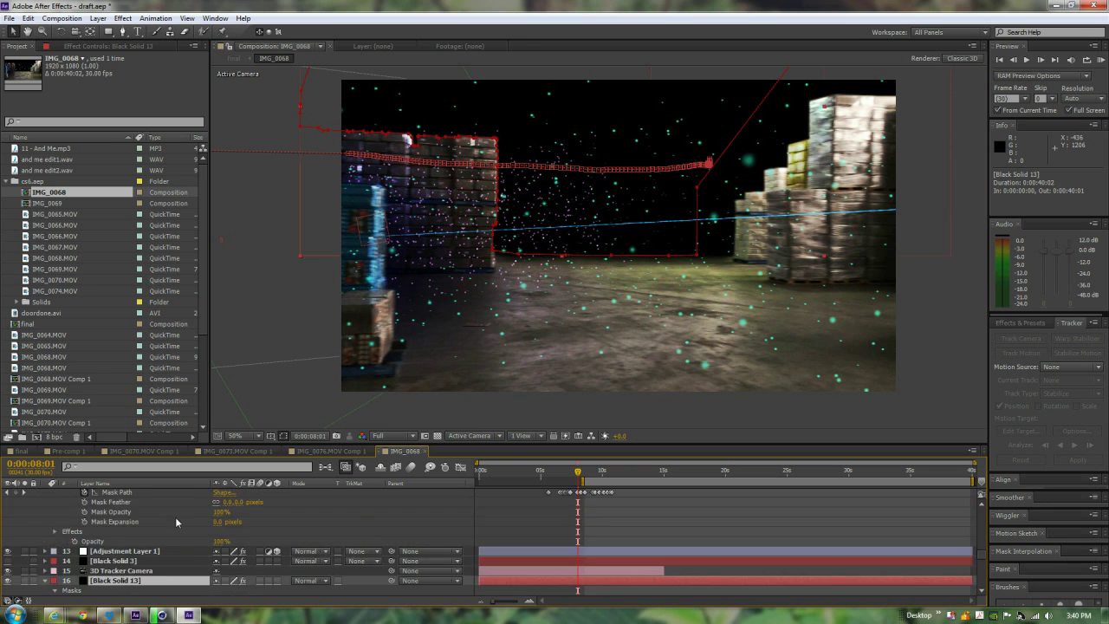
pyautogui.scroll(10, 132, 522)
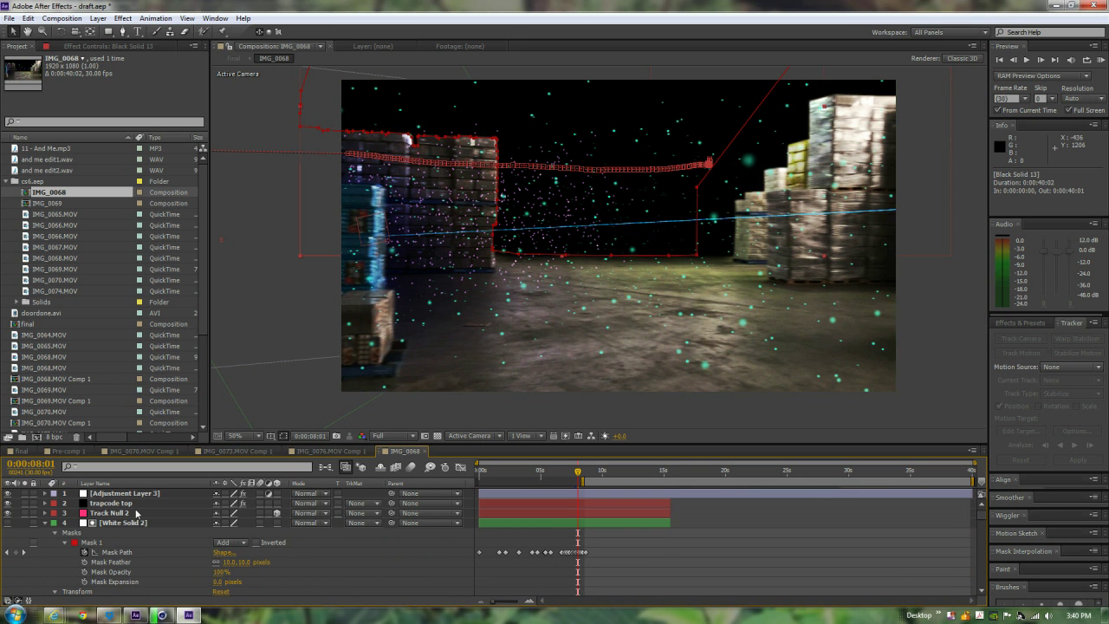
pyautogui.click(128, 507)
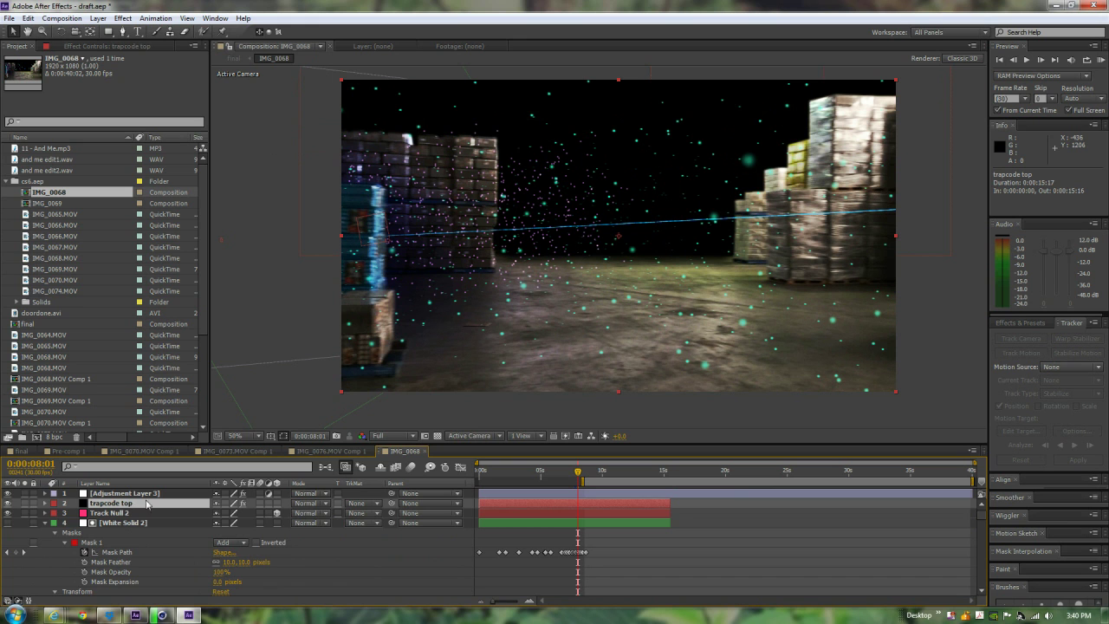
pyautogui.click(45, 503)
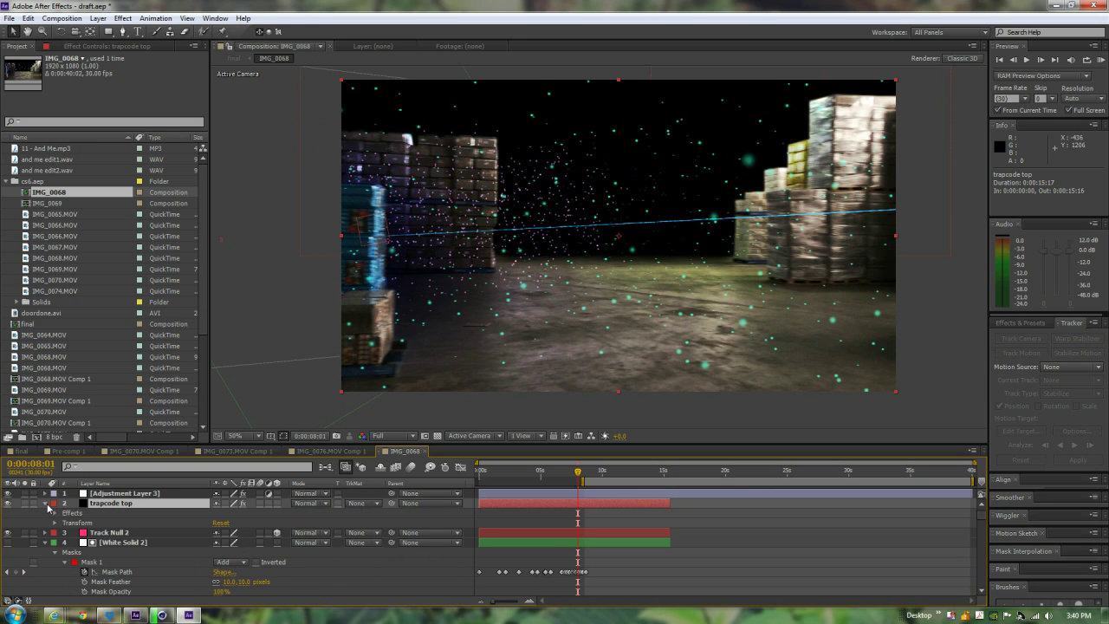
pyautogui.click(55, 514)
pyautogui.click(54, 514)
pyautogui.click(9, 504)
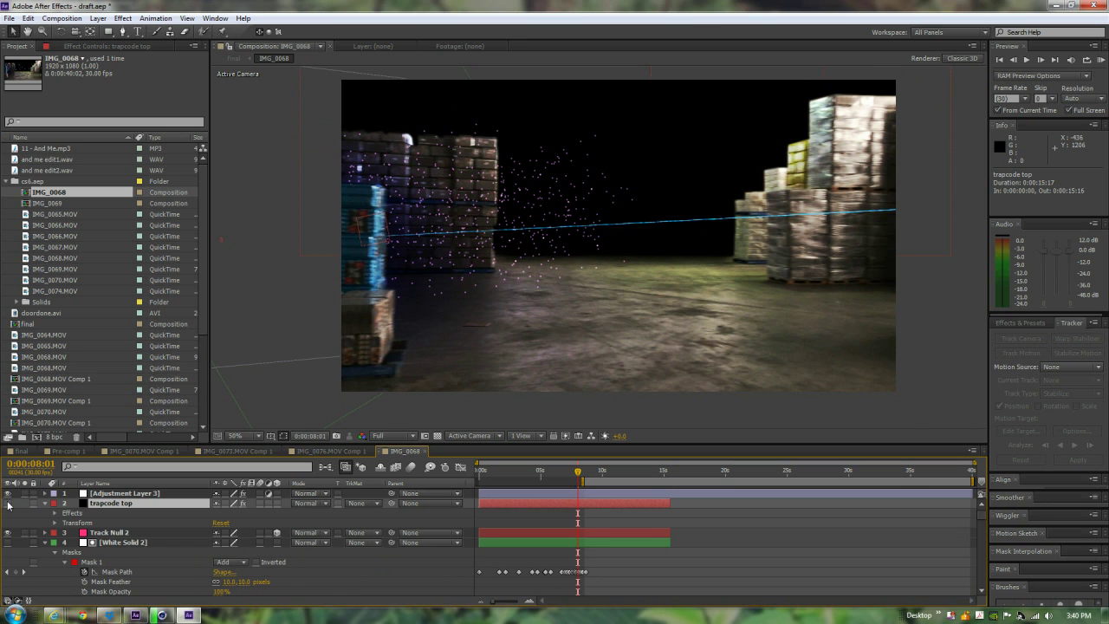
pyautogui.click(9, 504)
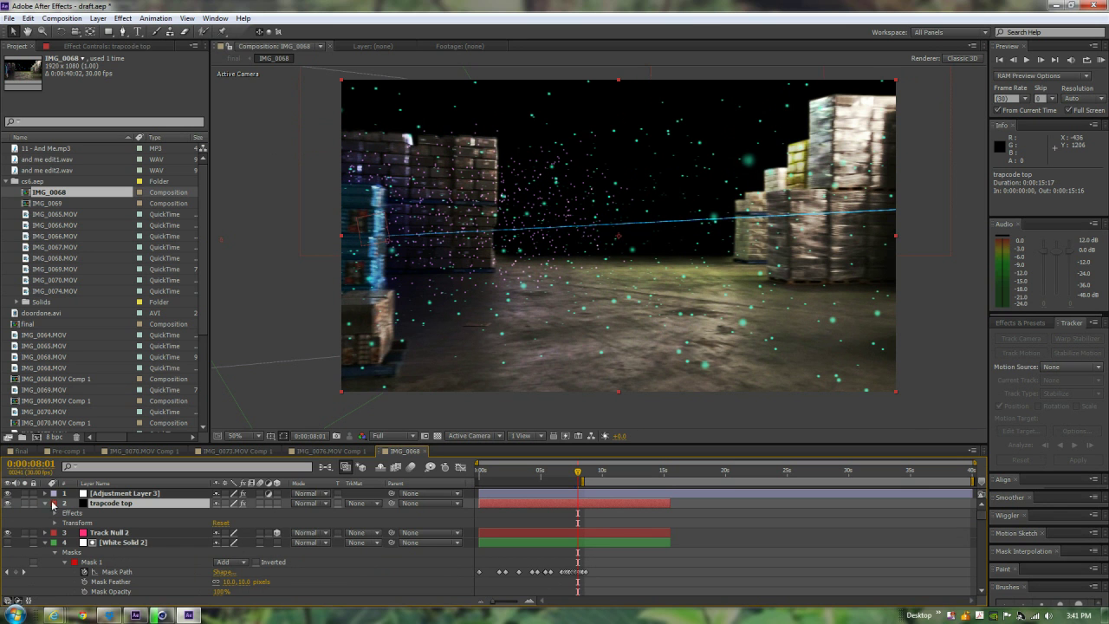
# - Review all the Form effect settings on the trapcode top layer, from Base Form down to Rendering, and collapse the layer
pyautogui.click(87, 46)
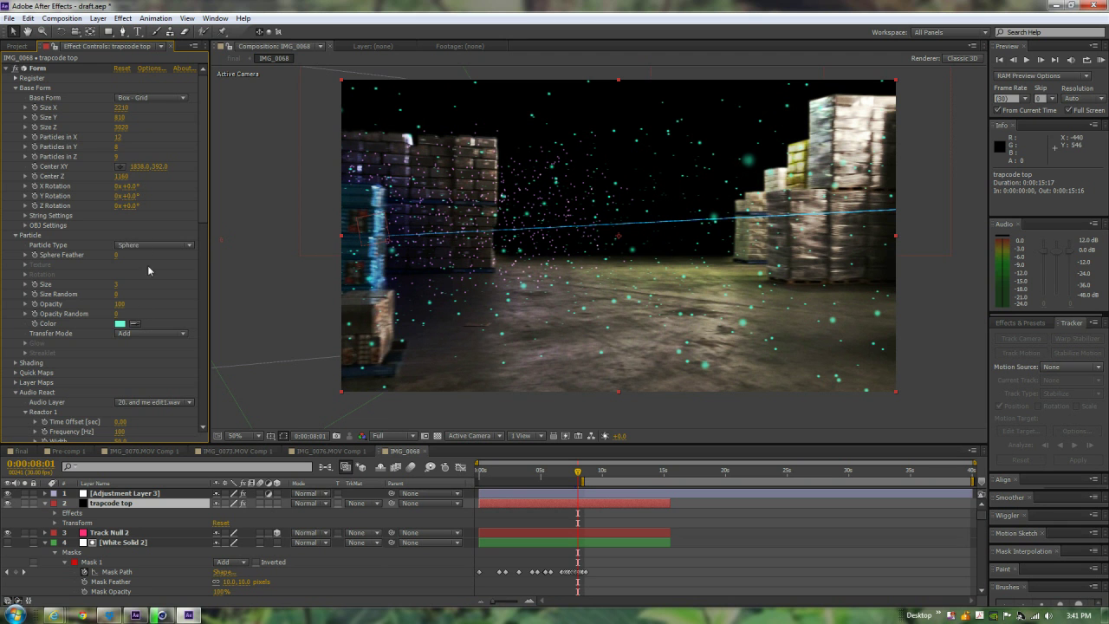
pyautogui.moveTo(207, 165); pyautogui.dragTo(197, 401)
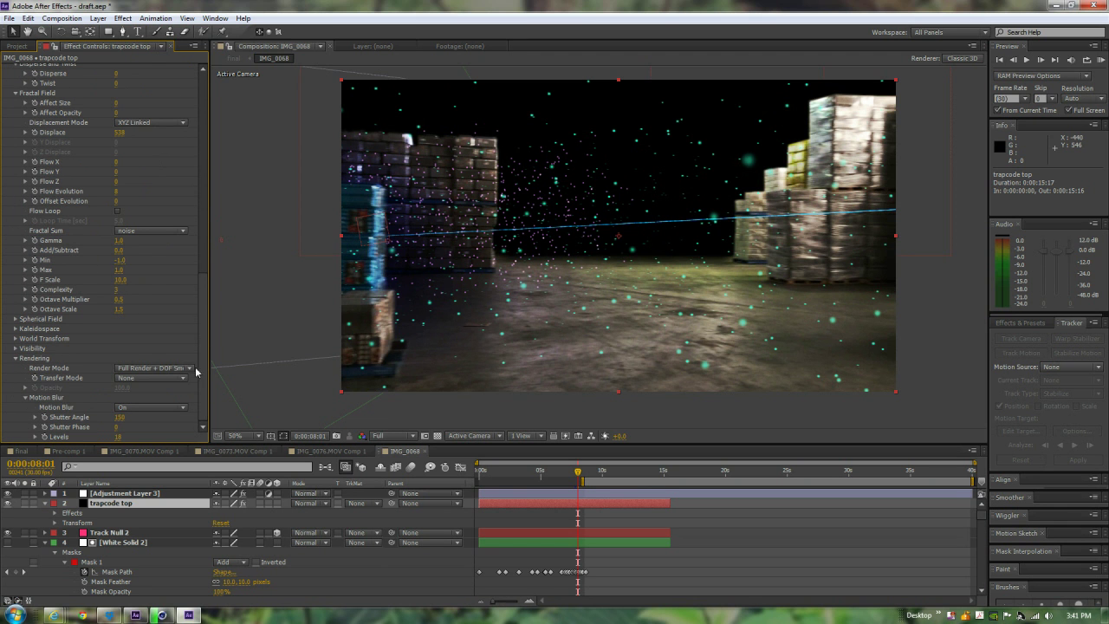
pyautogui.moveTo(208, 335); pyautogui.dragTo(212, 124)
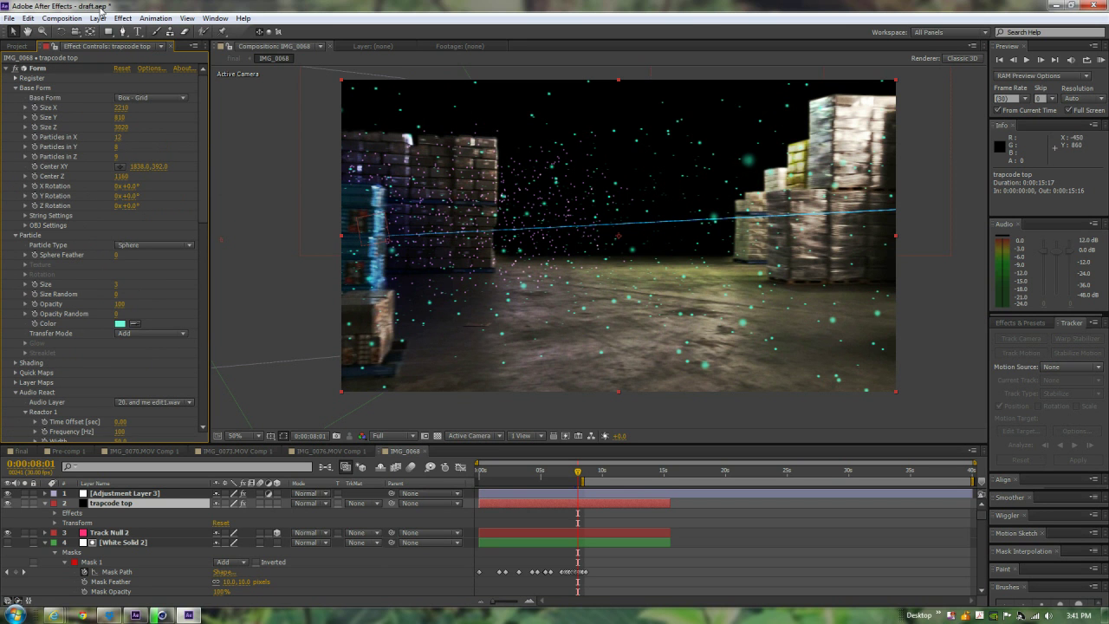
pyautogui.click(45, 502)
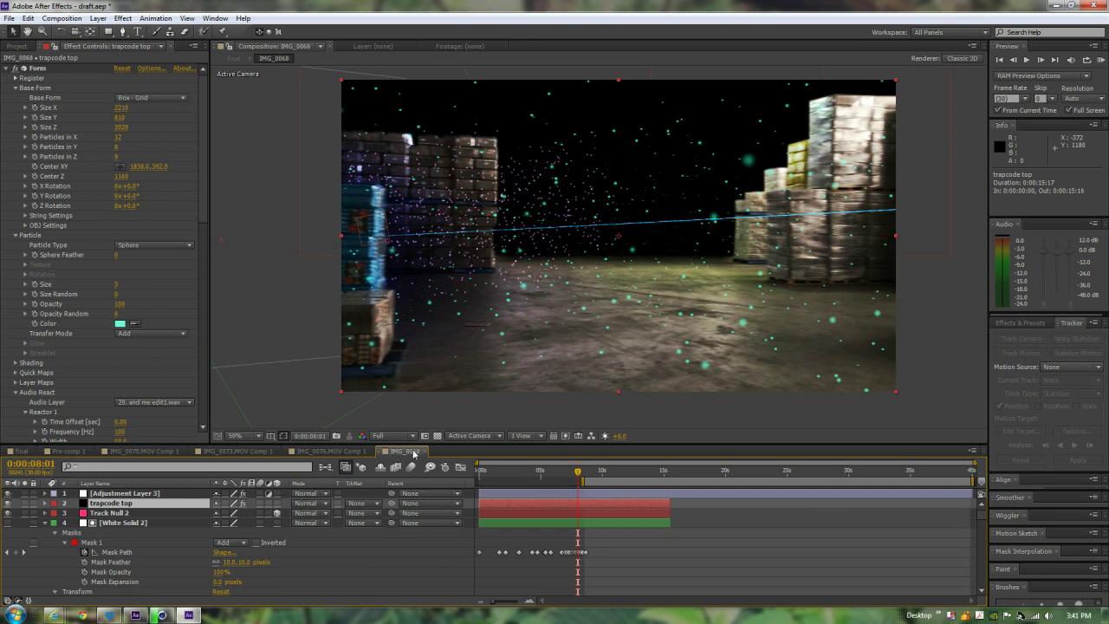
# - Return to the final composition, select the IMG_0073.MOV Comp 1 layer and move the current time to 0:00:19:22
pyautogui.click(22, 452)
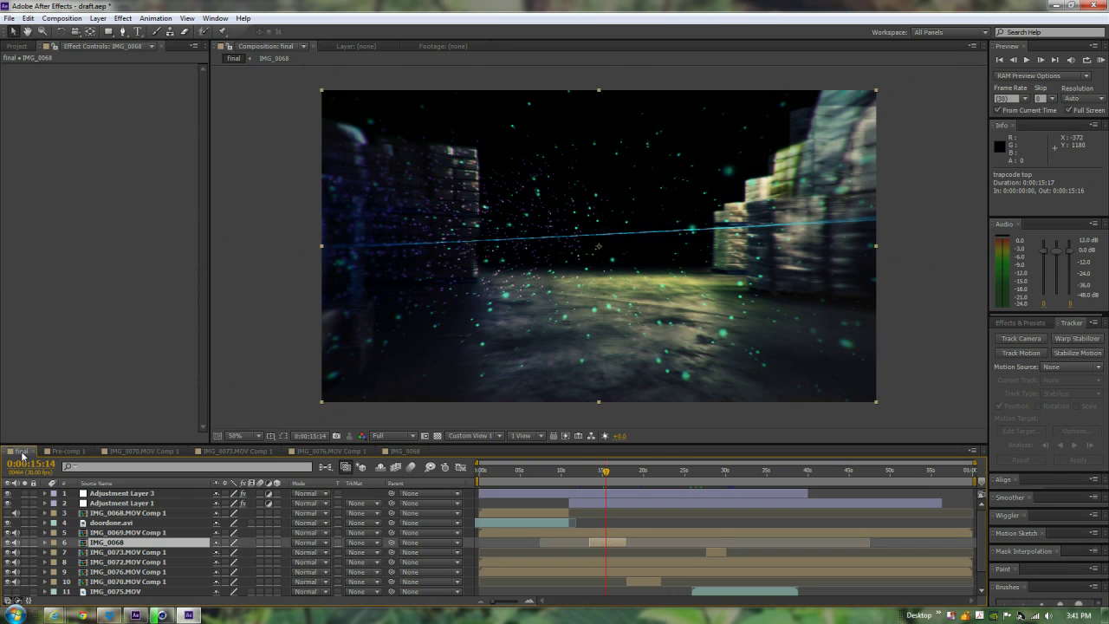
pyautogui.click(158, 553)
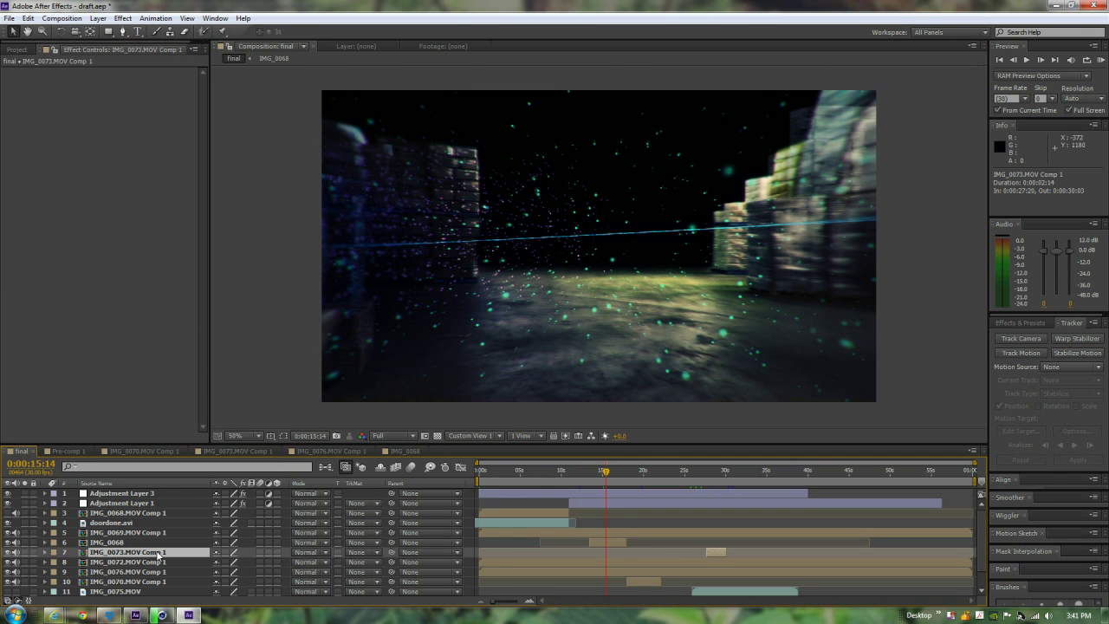
pyautogui.moveTo(606, 473); pyautogui.dragTo(643, 477)
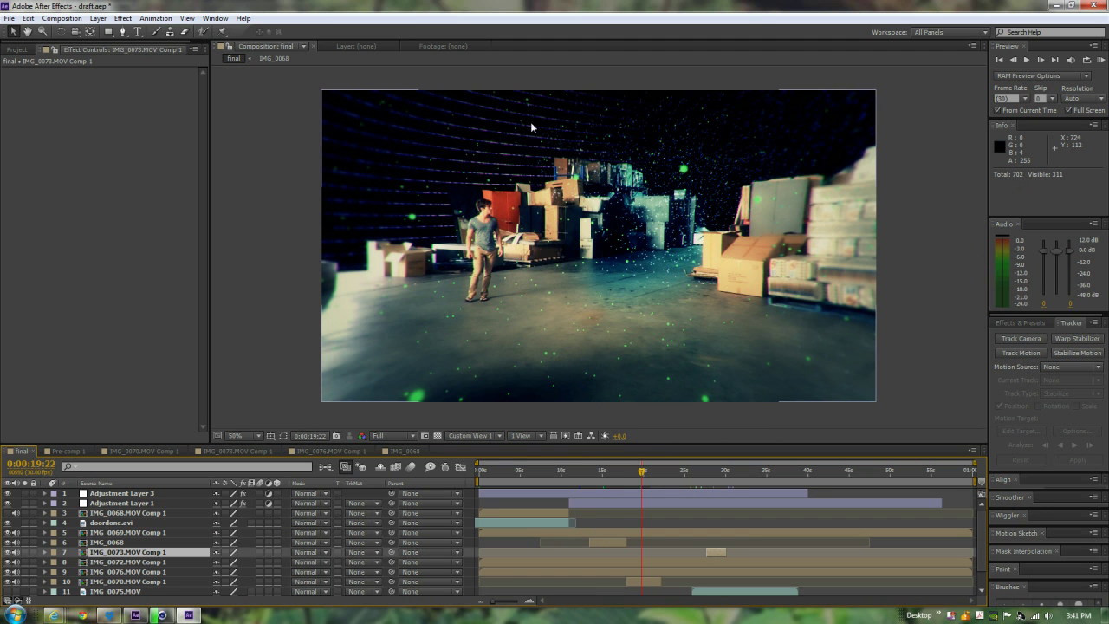
# - Look up the available Trapcode effects without applying one, and advance the final composition to 0:00:23:12
pyautogui.click(122, 19)
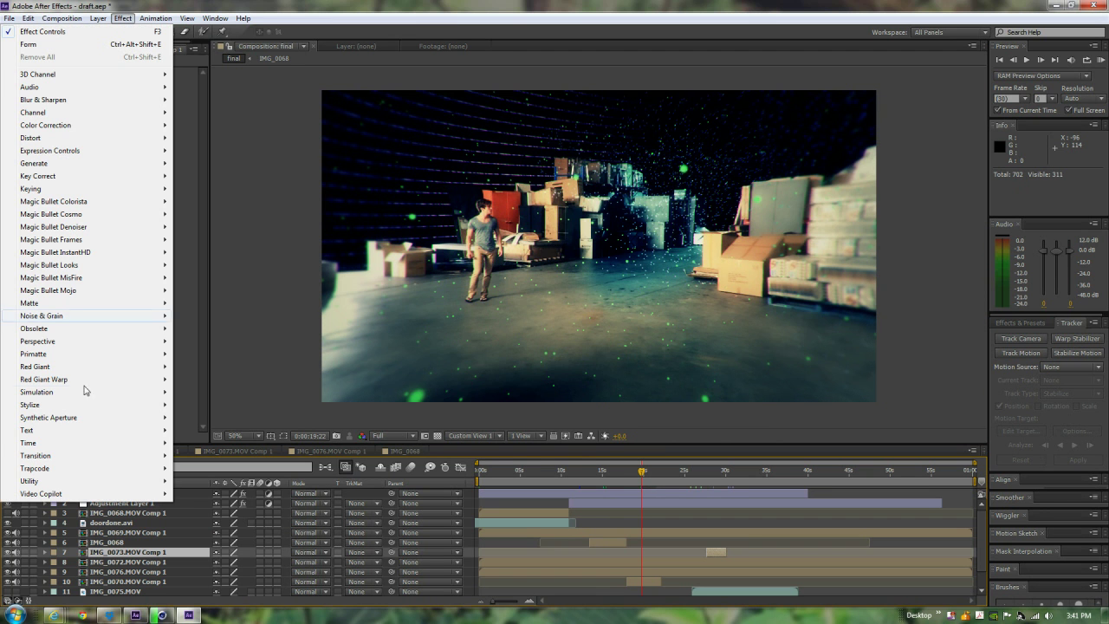
pyautogui.moveTo(95, 471)
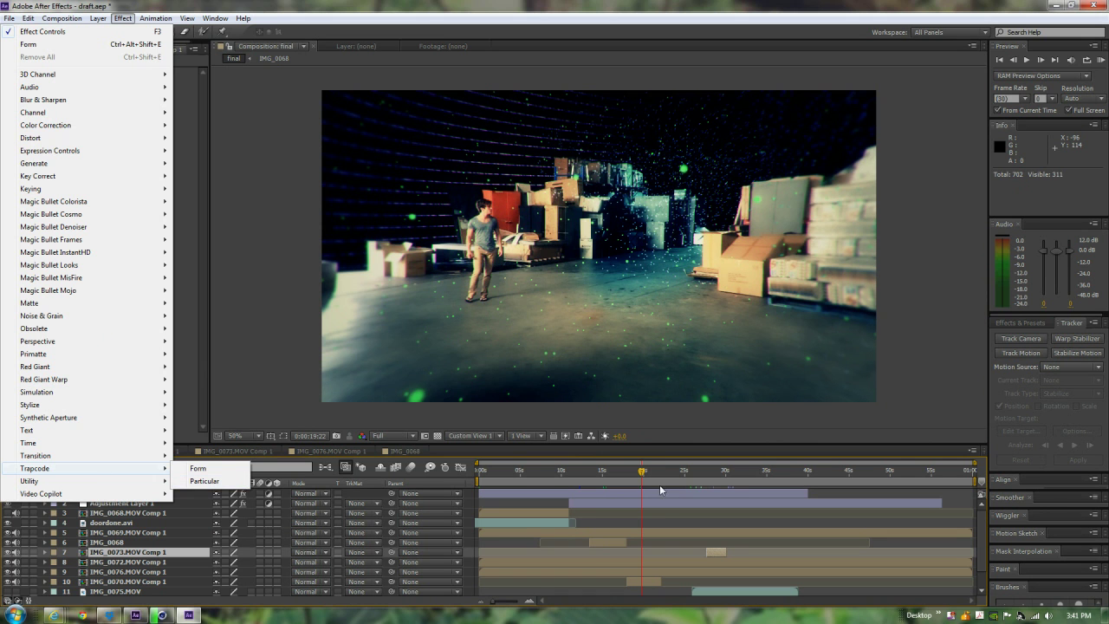
pyautogui.click(473, 413)
pyautogui.click(473, 413)
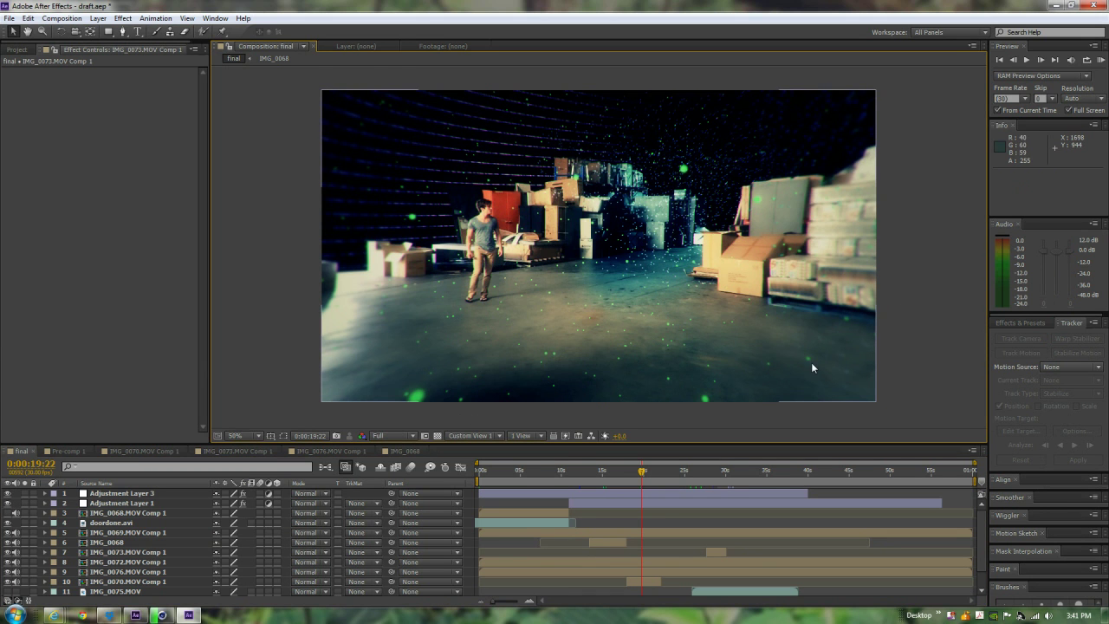
pyautogui.moveTo(642, 476)
pyautogui.mouseDown()
pyautogui.moveTo(670, 476)
pyautogui.moveTo(658, 476)
pyautogui.mouseUp()
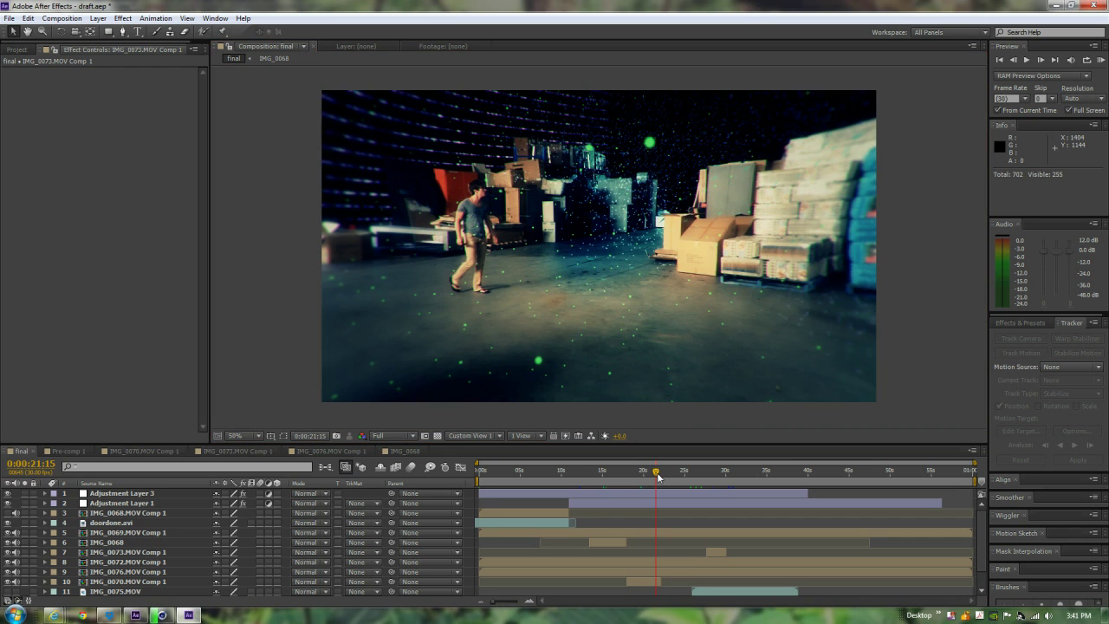
pyautogui.click(672, 472)
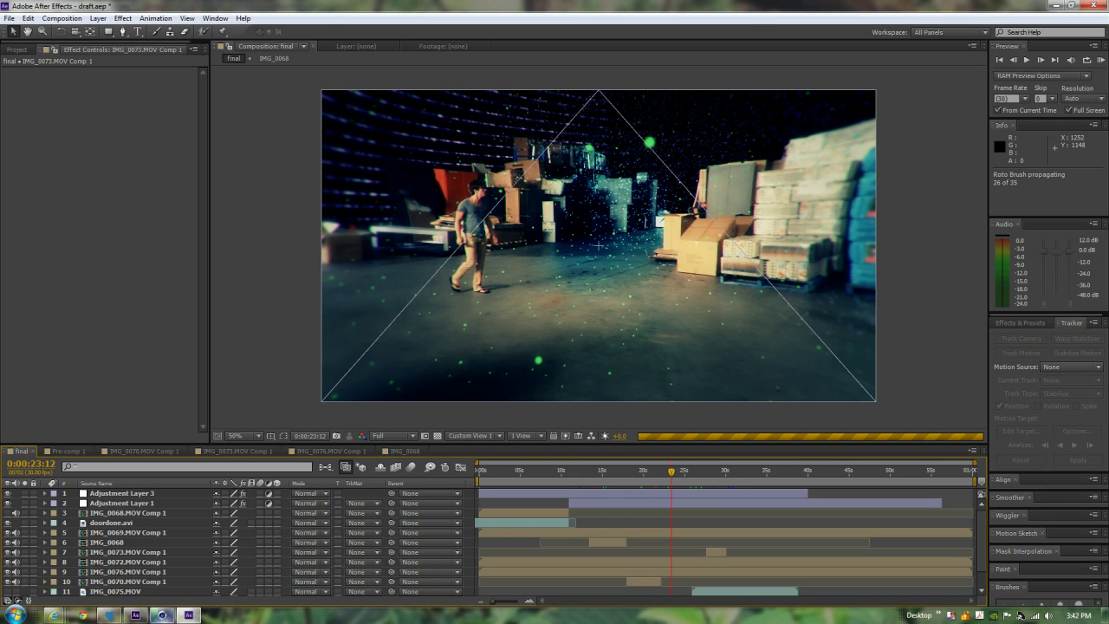
# - Switch to Cinema 4D to render the engine model in the perspective view, and return to the final shot 3d.aep project in After Effects
pyautogui.click(162, 616)
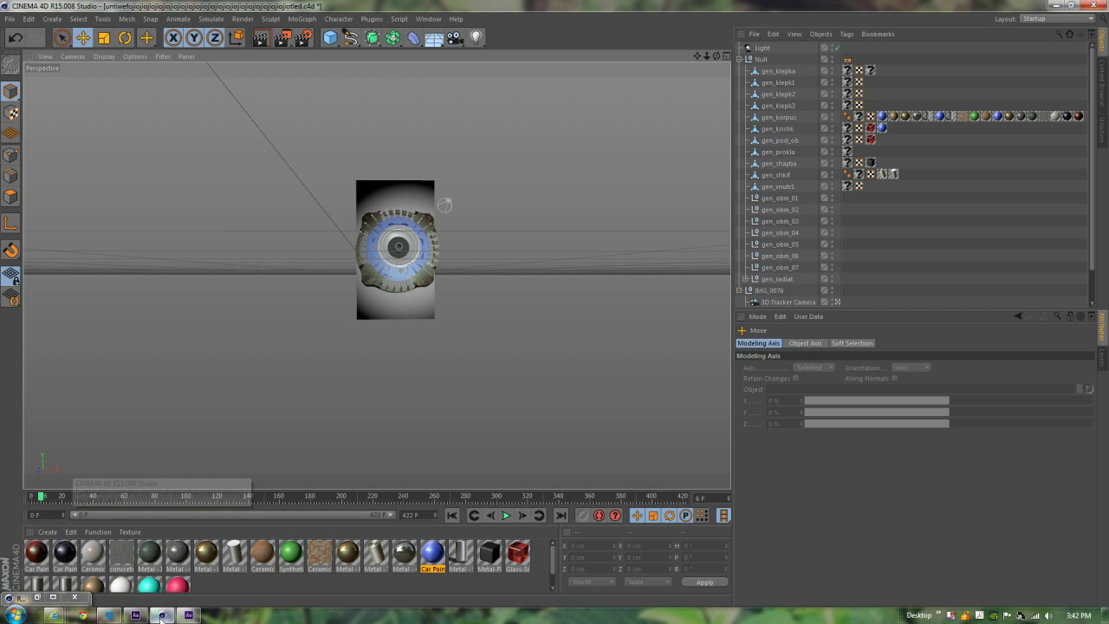
pyautogui.click(394, 210)
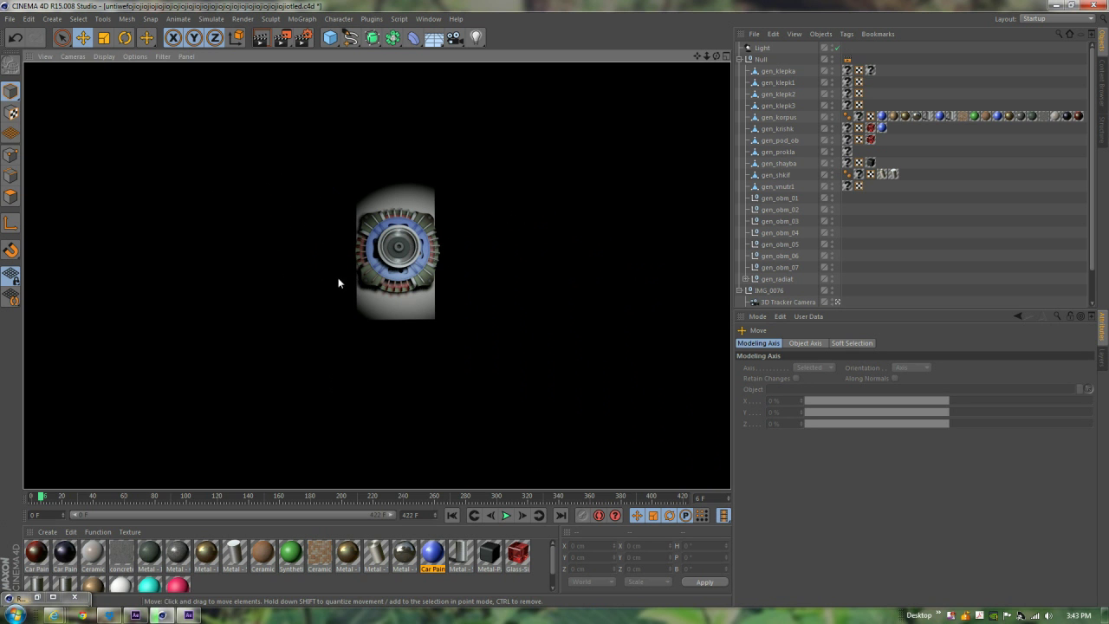
pyautogui.click(136, 617)
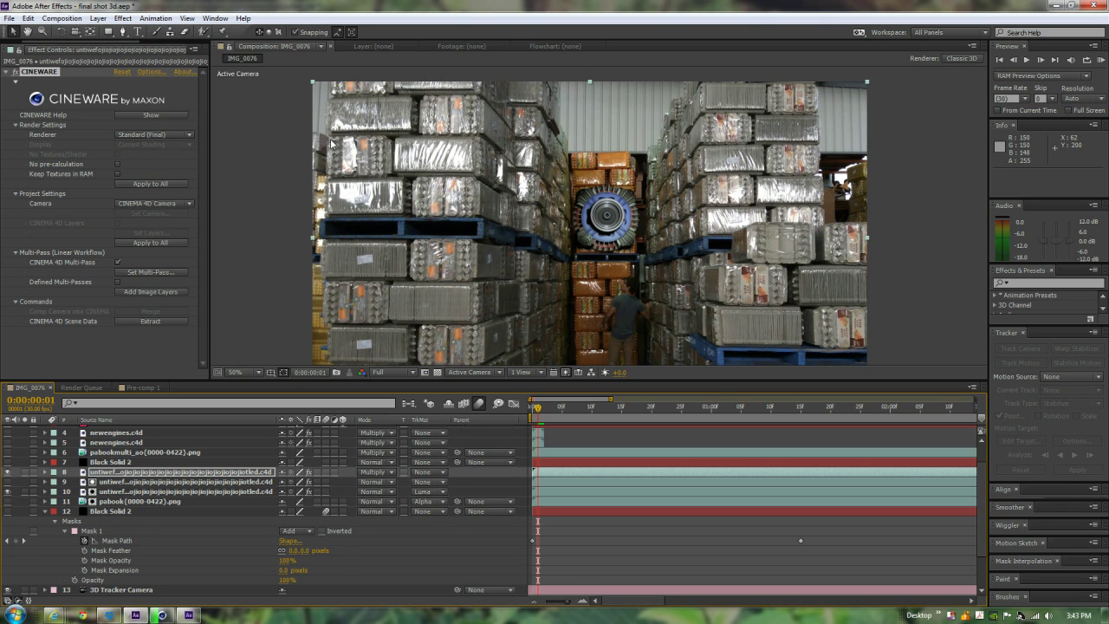
# - Check the render queue, return to the IMG_0076 composition and look through its layers
pyautogui.click(83, 388)
pyautogui.click(28, 388)
pyautogui.scroll(-2, 270, 451)
pyautogui.scroll(4, 270, 451)
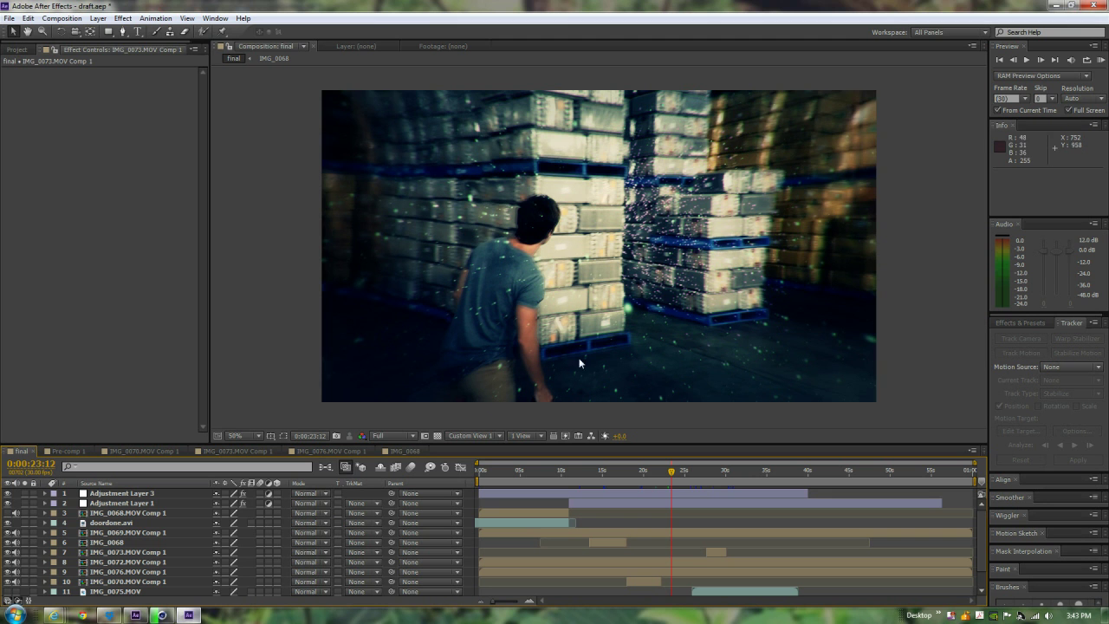
# - In draft.aep, move the final composition to 0:00:32:26, view the ungraded footage in IMG_0076.MOV Comp 1 and return to the final composition
pyautogui.click(734, 473)
pyautogui.click(751, 473)
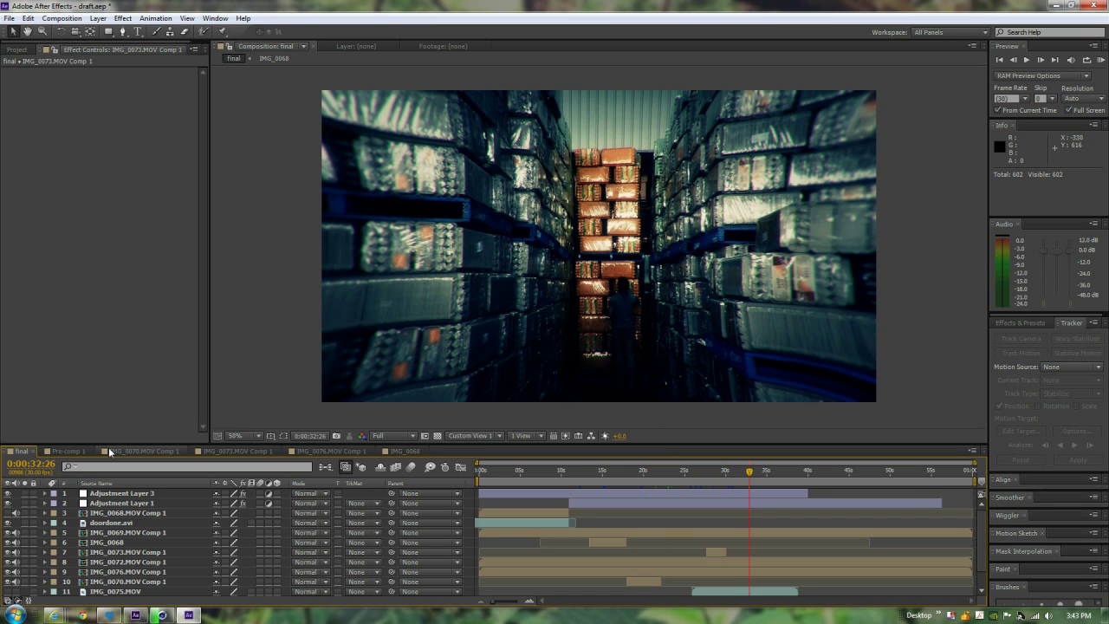
pyautogui.click(326, 452)
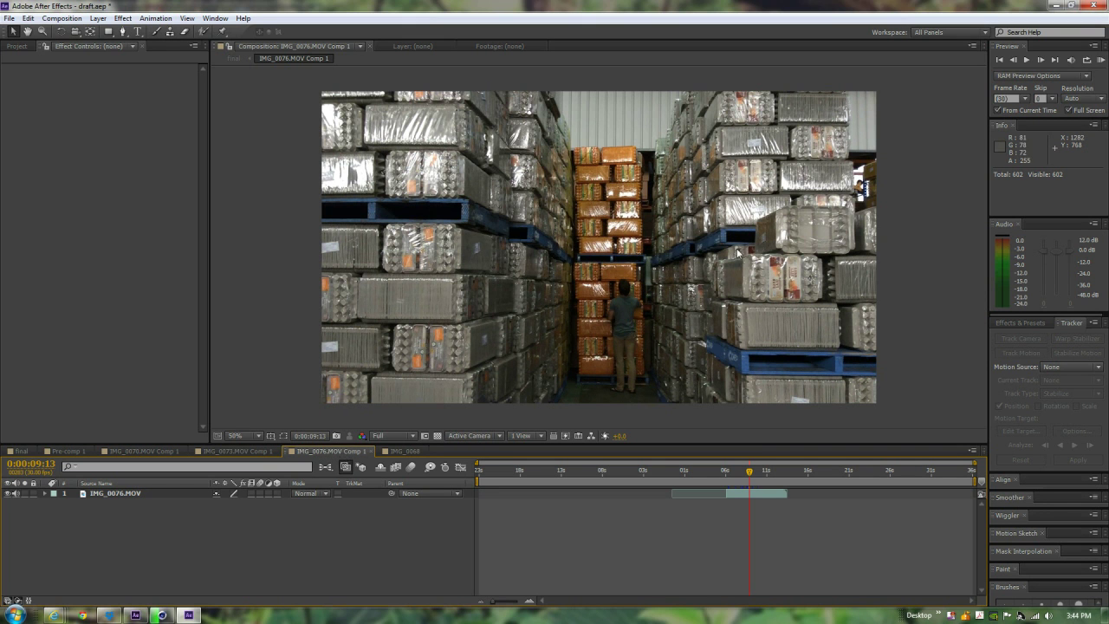
pyautogui.click(23, 451)
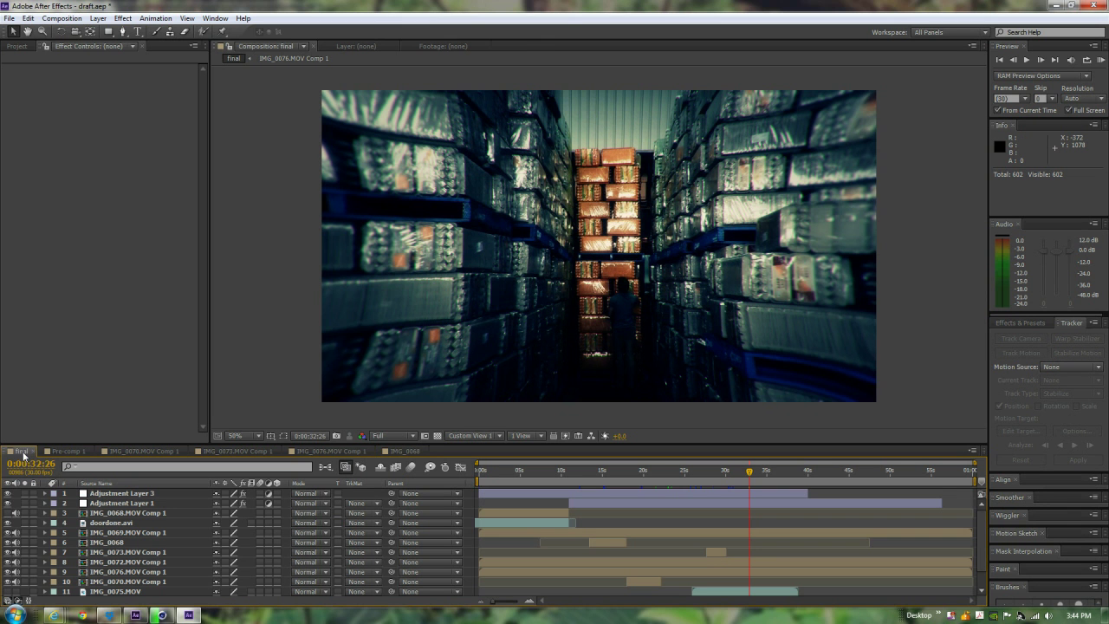
# - Select Adjustment Layer 3, hide and show it to compare the Looks grade, and do the same with Adjustment Layer 1
pyautogui.click(128, 494)
pyautogui.click(8, 495)
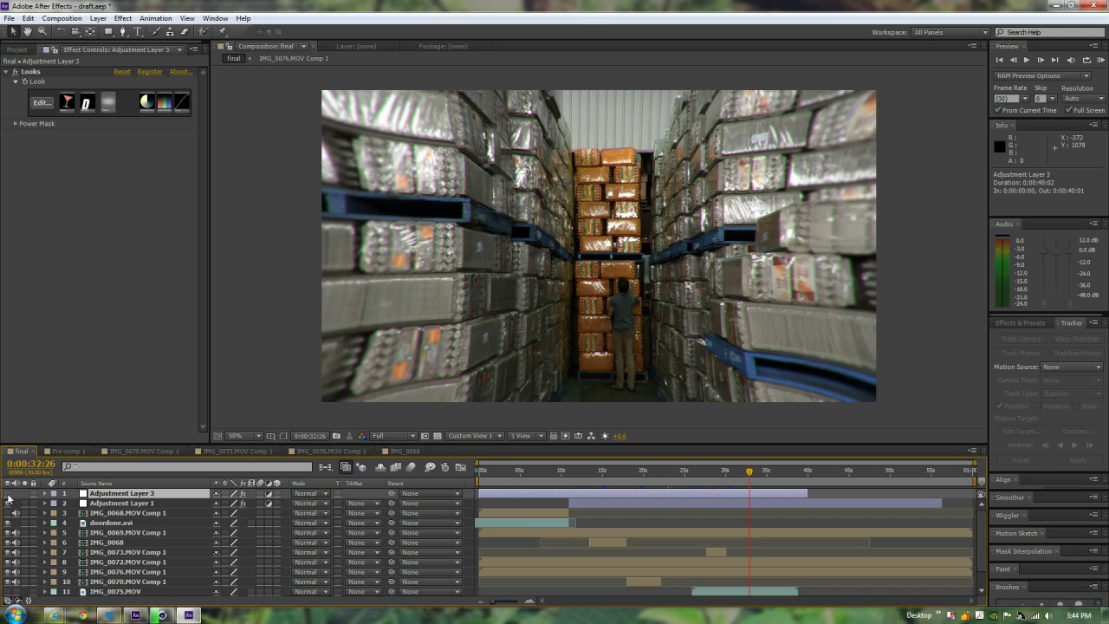
pyautogui.click(8, 495)
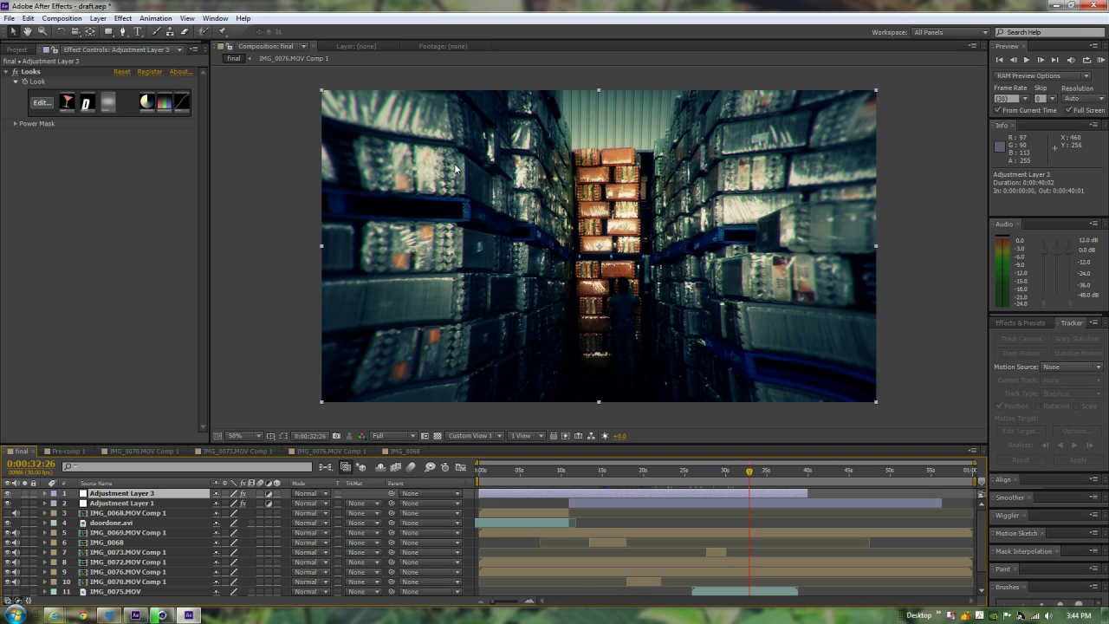
pyautogui.click(8, 503)
pyautogui.click(8, 504)
pyautogui.click(8, 503)
pyautogui.click(7, 504)
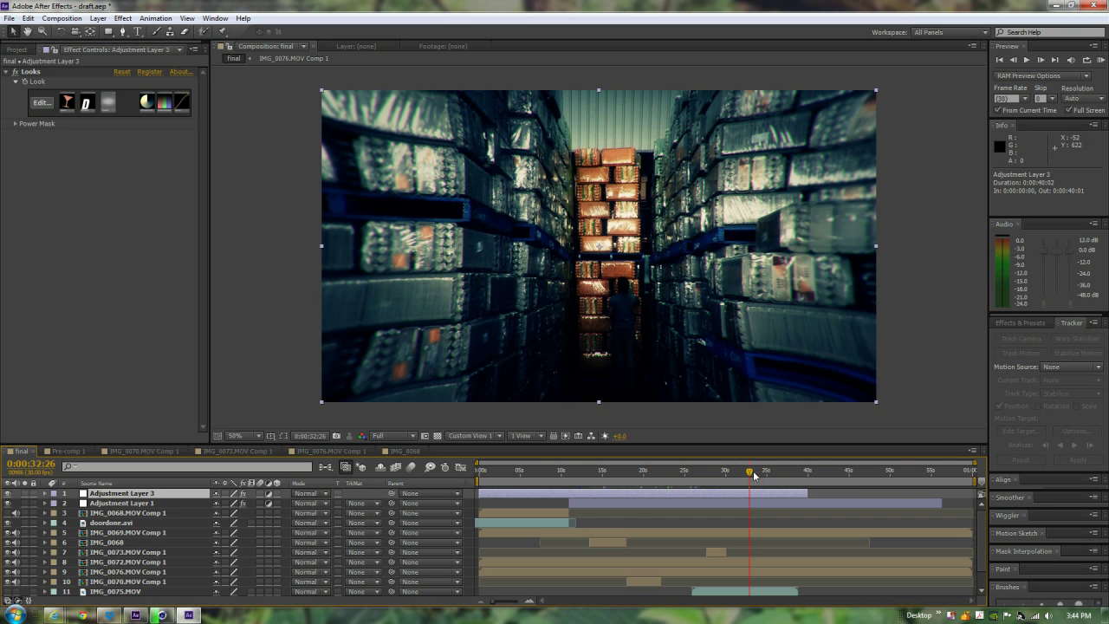
# - Preview the opening street shot of the final composition at 0:00:05:14 and the doorway at 0:00:09:06
pyautogui.moveTo(499, 477); pyautogui.dragTo(344, 482)
pyautogui.click(505, 475)
pyautogui.click(525, 477)
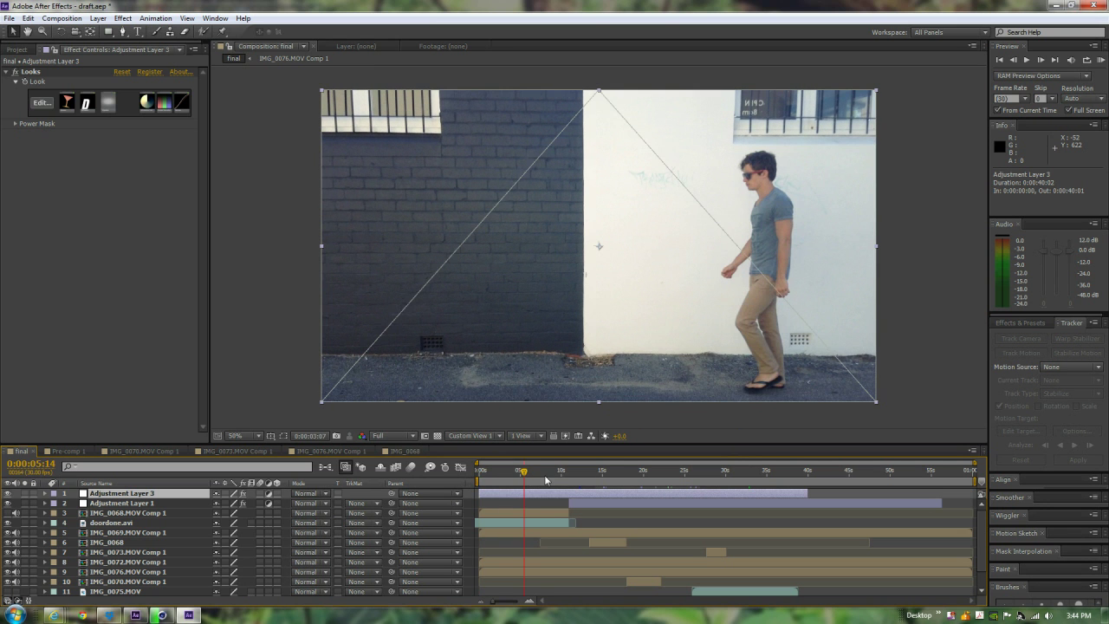
pyautogui.click(556, 478)
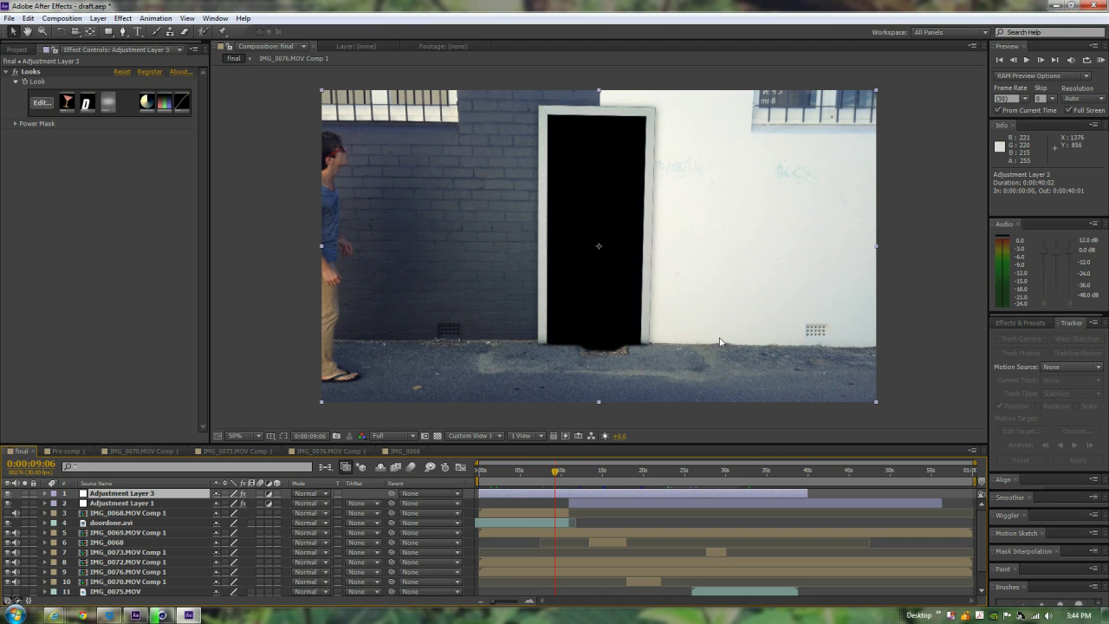
pyautogui.rightClick(1022, 617)
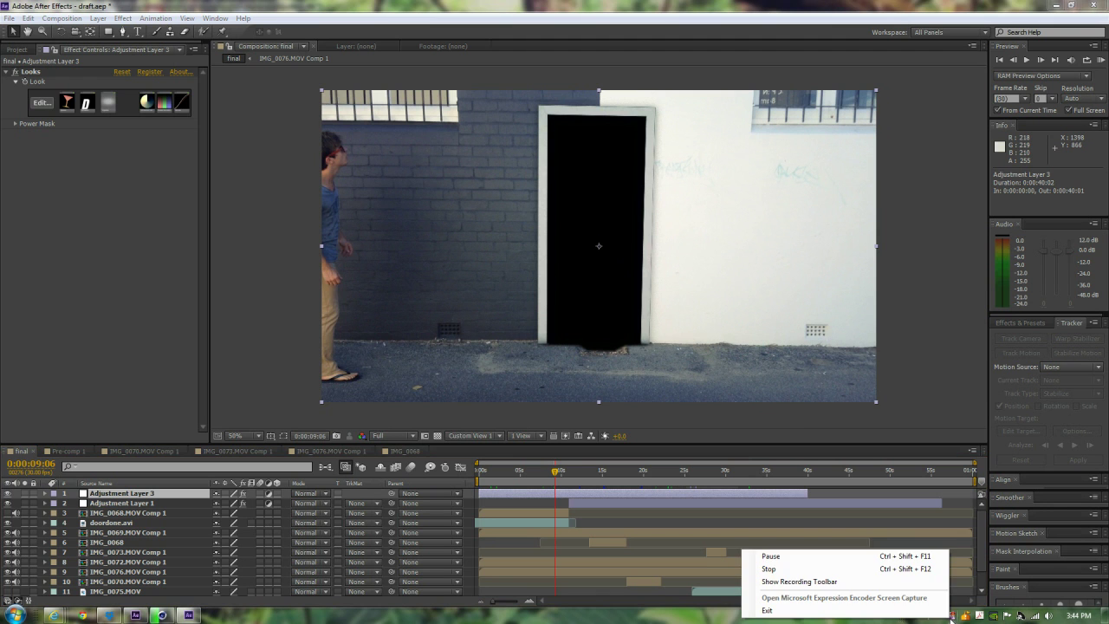